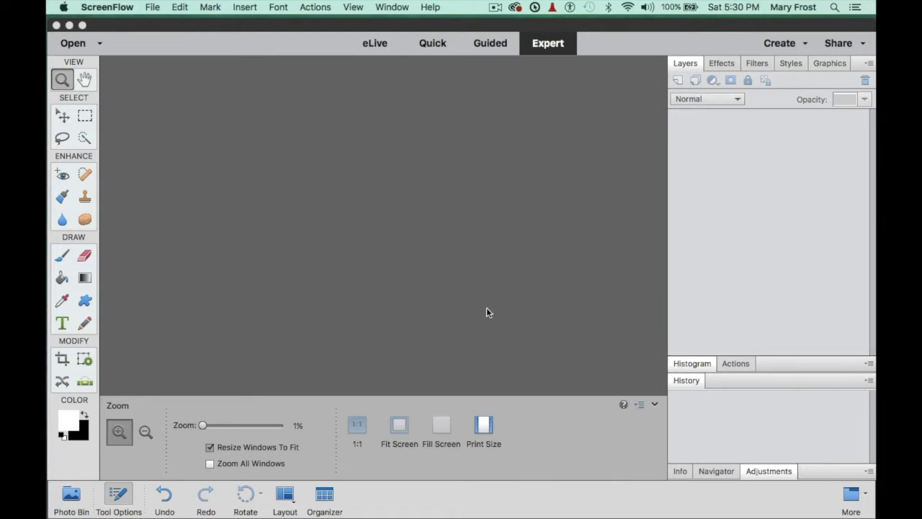
# Step: Open Palouse high pass_3693.jpg from the high pass sharpening folder as a JPEG
pyautogui.click(252, 7)
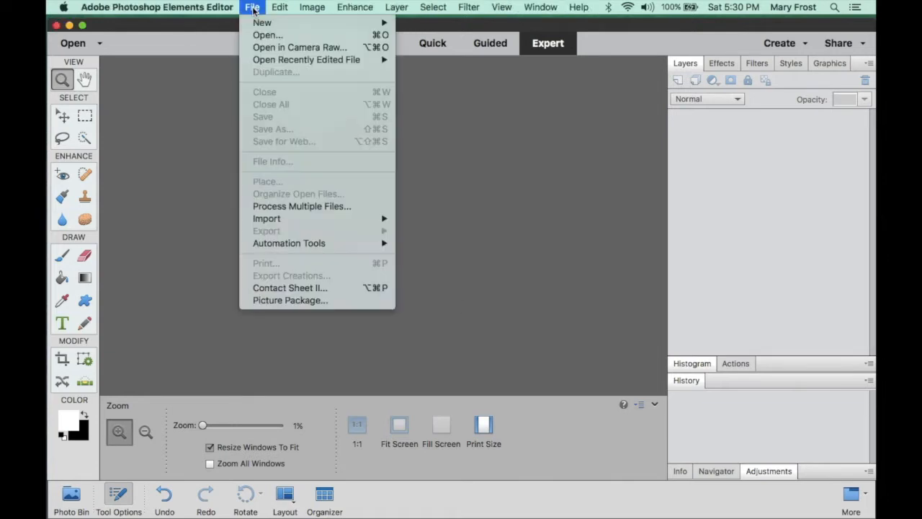
pyautogui.click(260, 37)
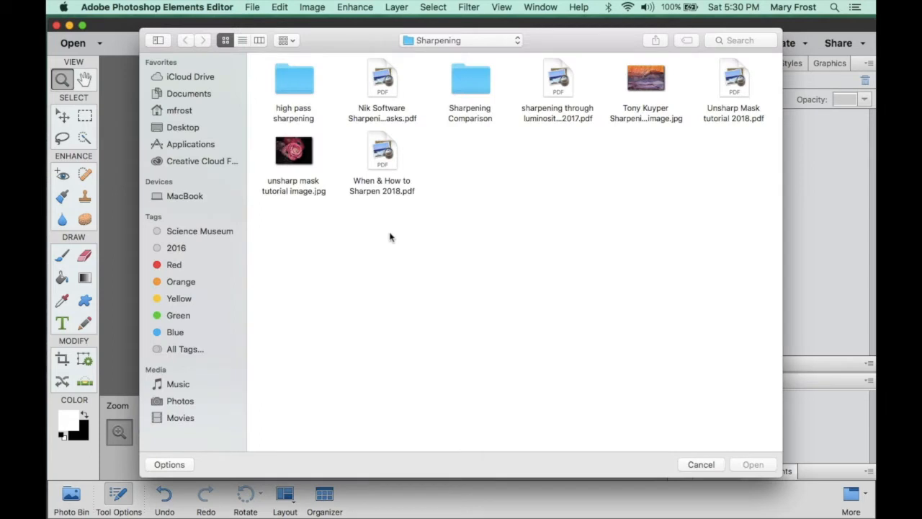
pyautogui.doubleClick(291, 79)
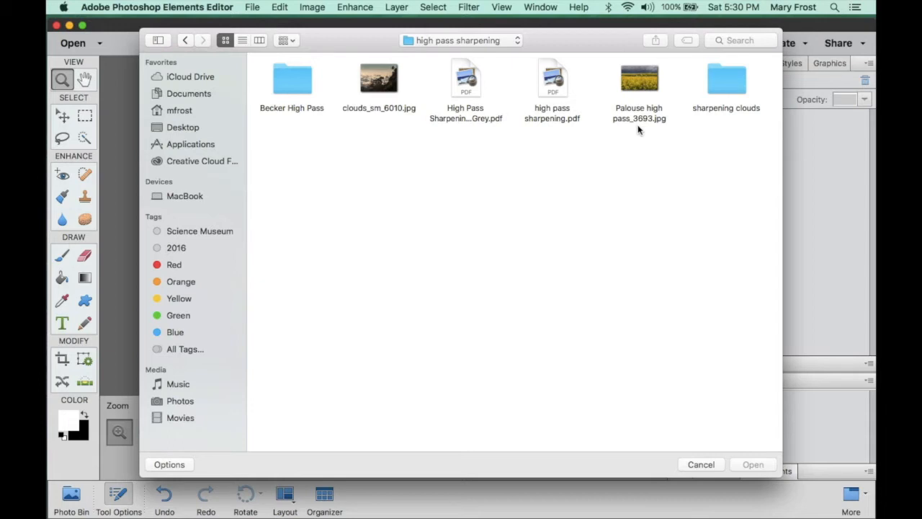
pyautogui.click(639, 85)
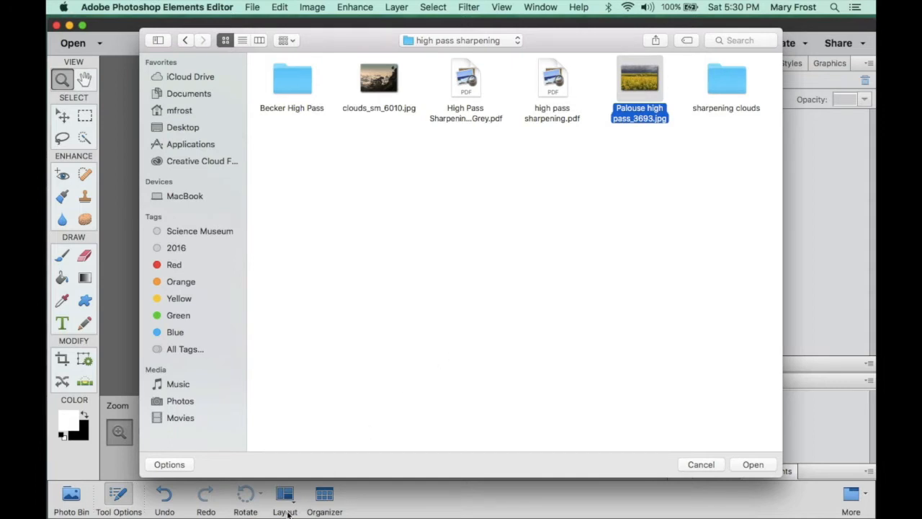
pyautogui.click(170, 465)
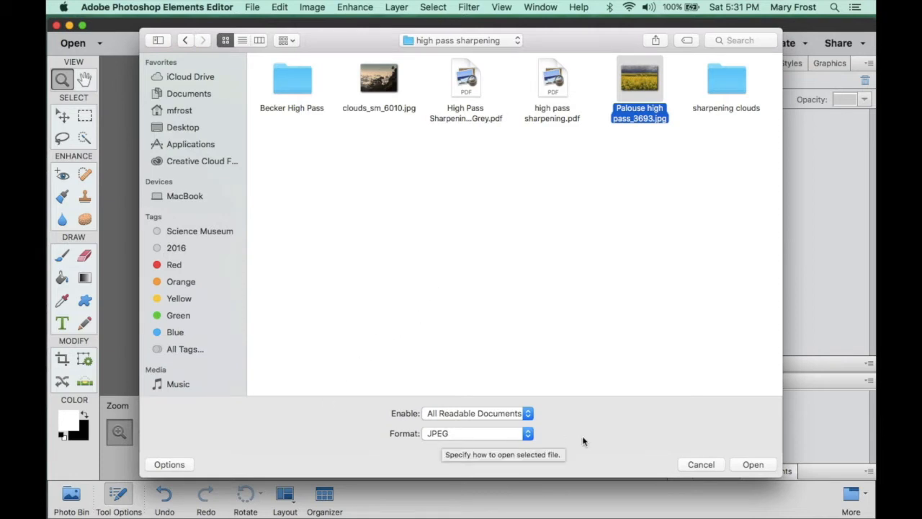
pyautogui.click(752, 464)
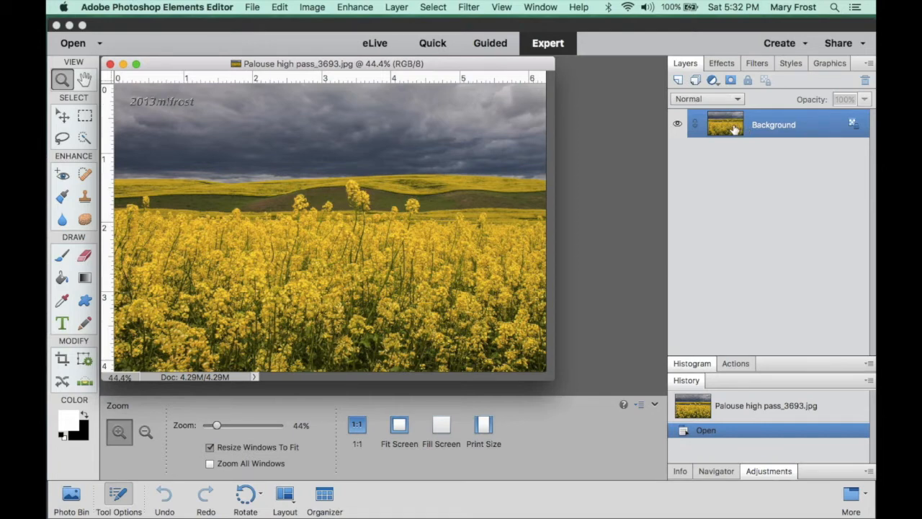
# Step: Duplicate the Background layer and rename the copy "high pass"
pyautogui.click(397, 8)
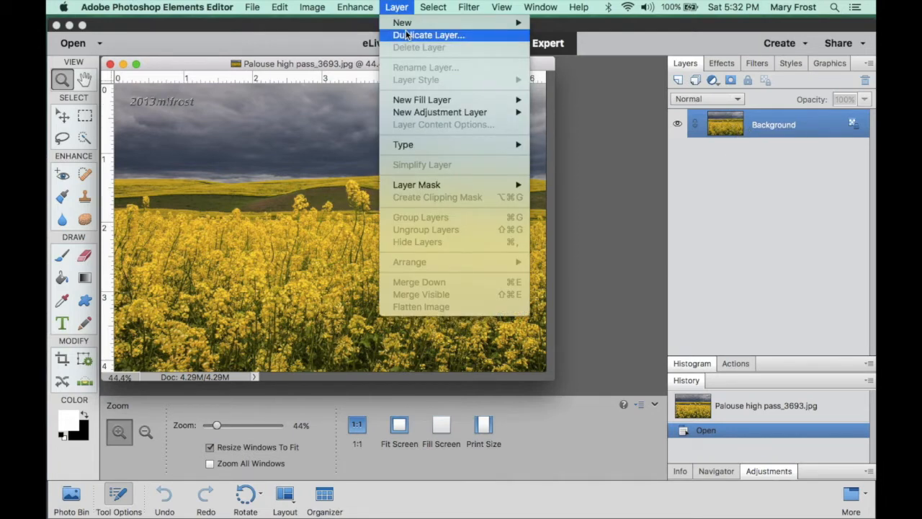
pyautogui.click(645, 171)
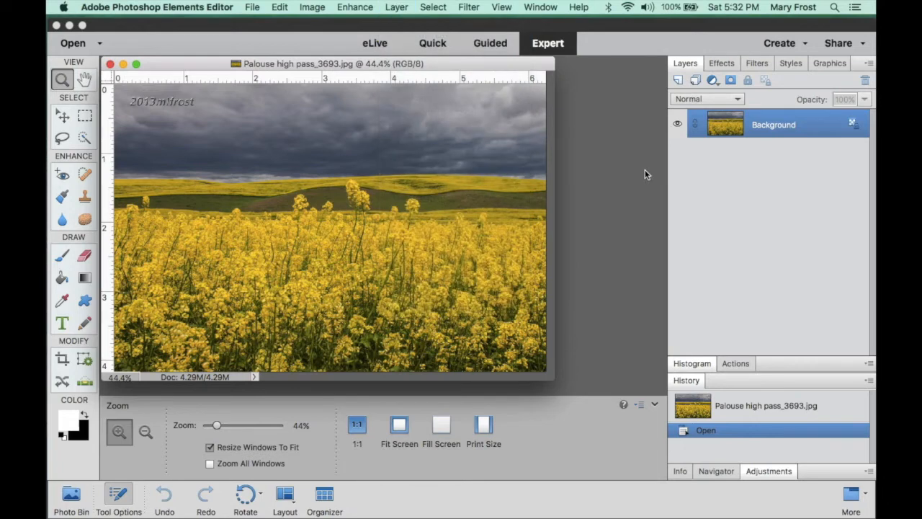
pyautogui.press('super+j')
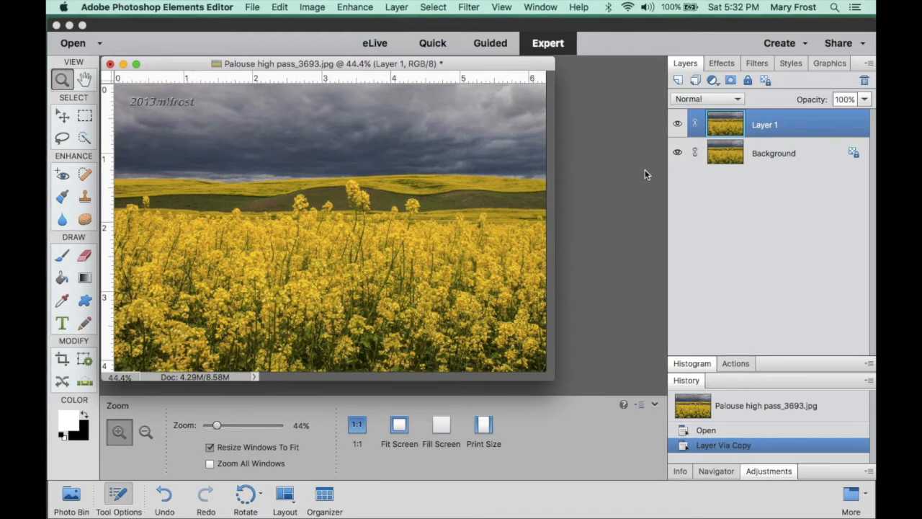
pyautogui.doubleClick(763, 126)
pyautogui.write('high pass')
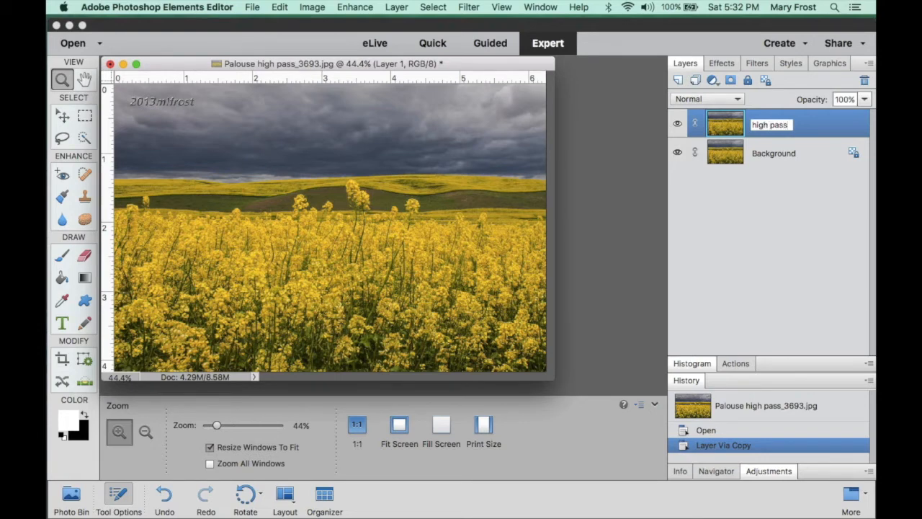
pyautogui.press('Return')
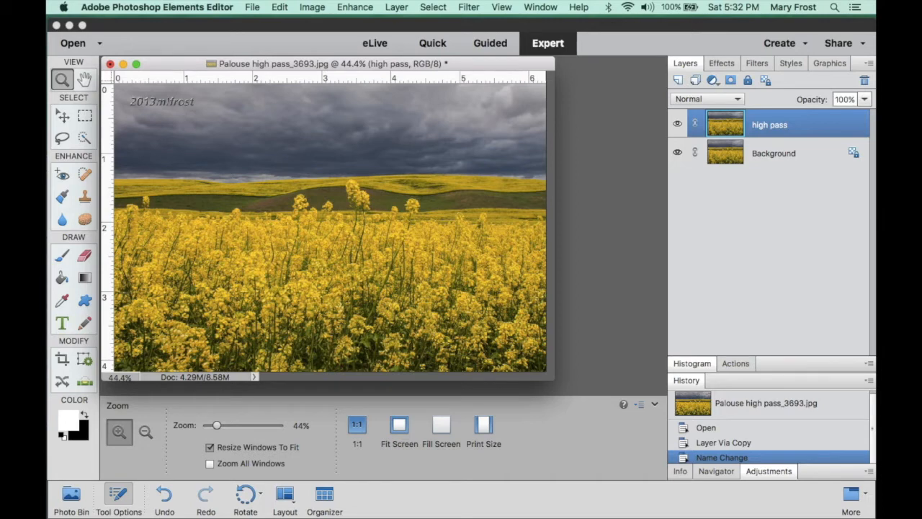
# Step: Apply the High Pass filter to the high pass layer, trying larger radii before settling on one below 3 pixels
pyautogui.click(469, 7)
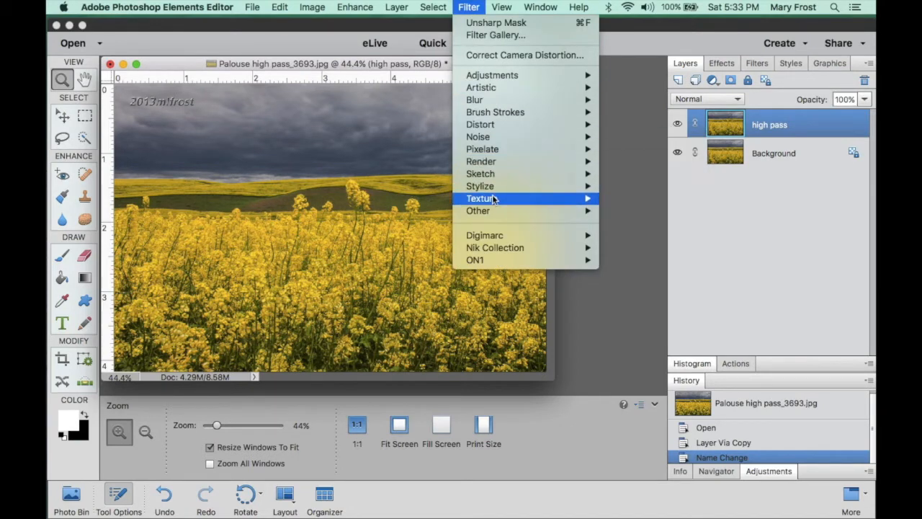
pyautogui.moveTo(487, 210)
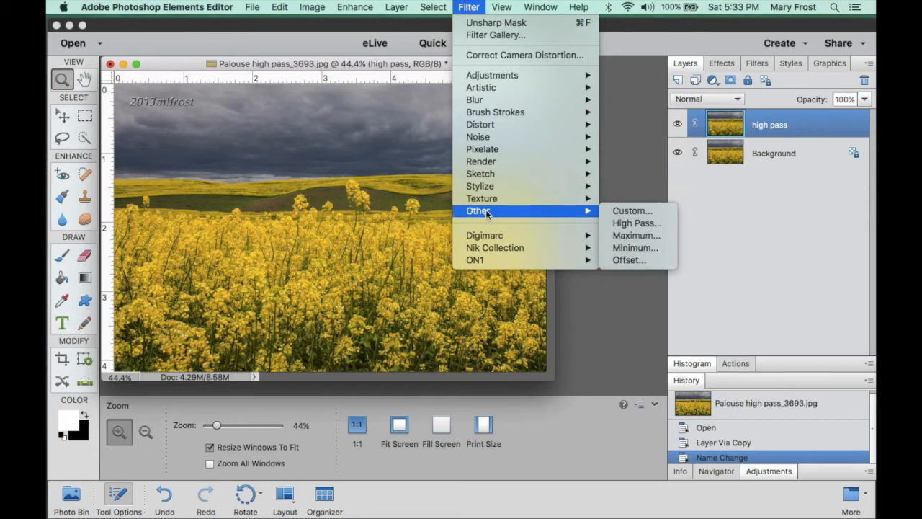
pyautogui.click(647, 226)
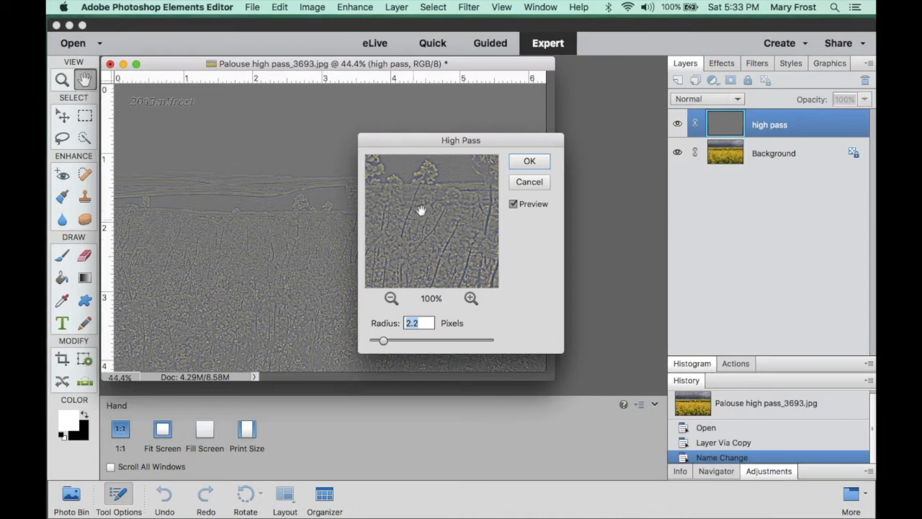
pyautogui.moveTo(510, 142); pyautogui.dragTo(582, 139)
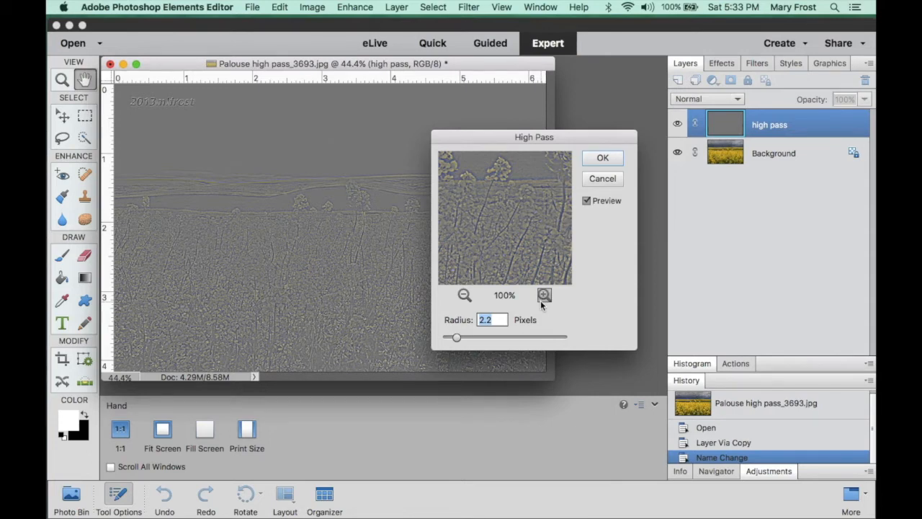
pyautogui.moveTo(456, 337); pyautogui.dragTo(506, 340)
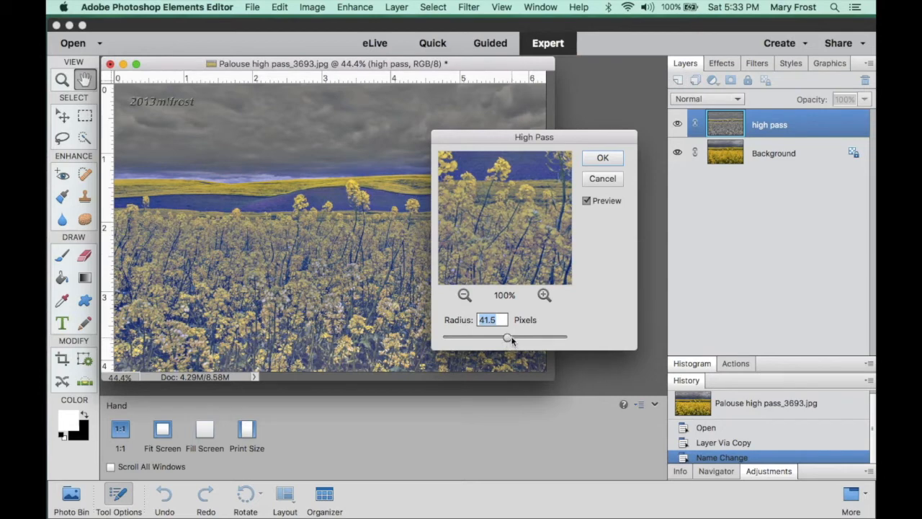
pyautogui.moveTo(509, 339); pyautogui.dragTo(477, 338)
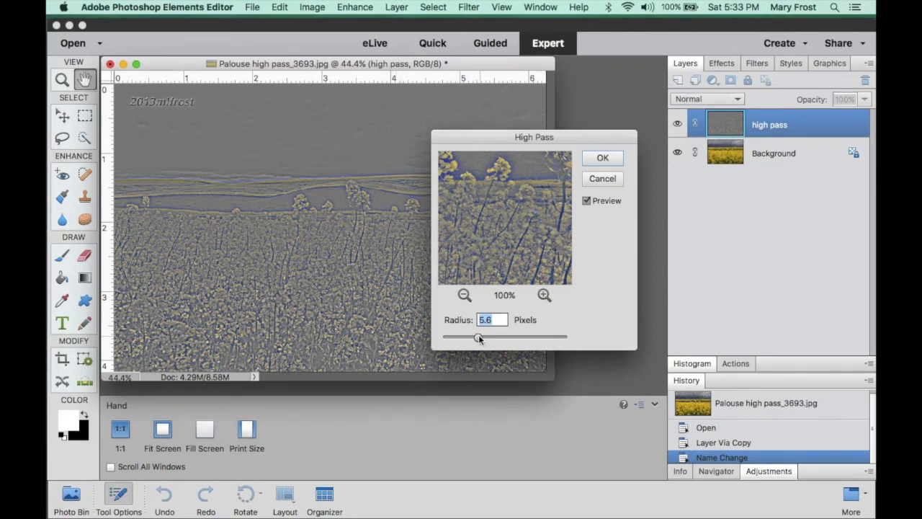
pyautogui.moveTo(479, 336); pyautogui.dragTo(462, 336)
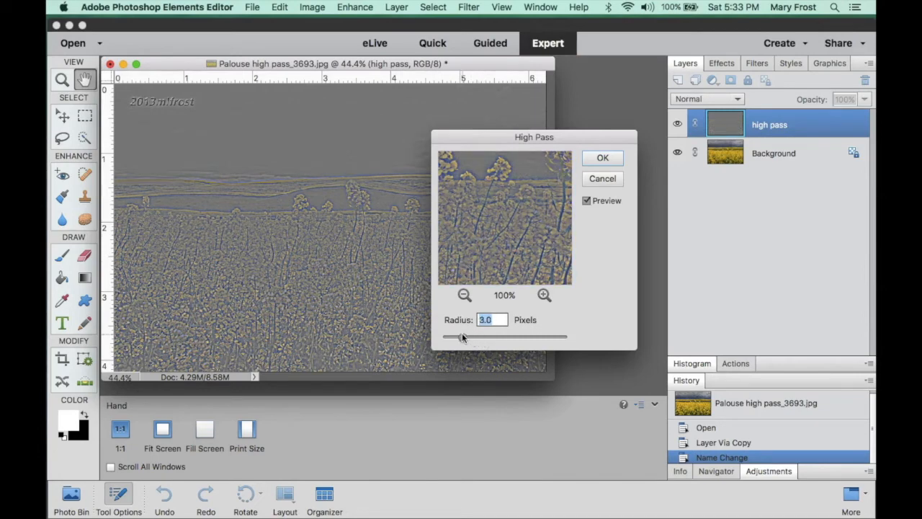
pyautogui.moveTo(462, 337); pyautogui.dragTo(456, 338)
pyautogui.click(602, 159)
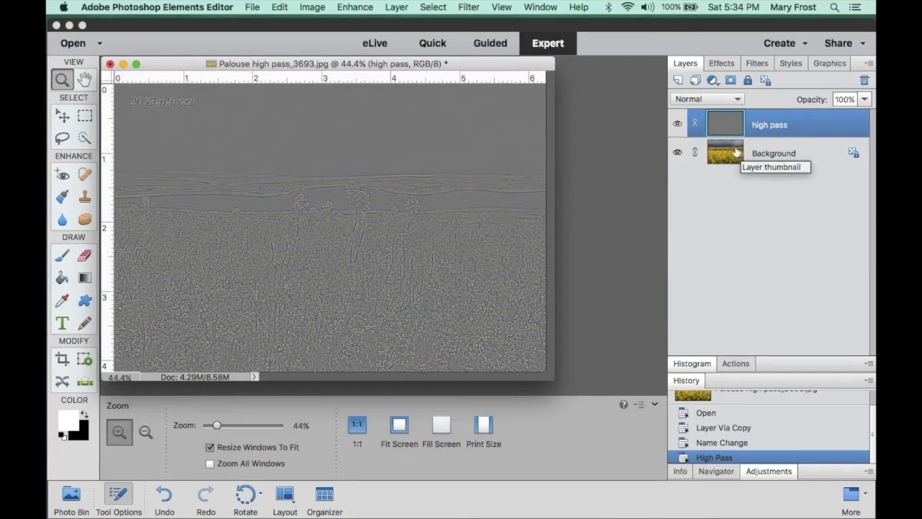
# Step: Set the high pass layer's blend mode to Overlay and toggle its visibility to compare the photo with and without sharpening
pyautogui.click(734, 99)
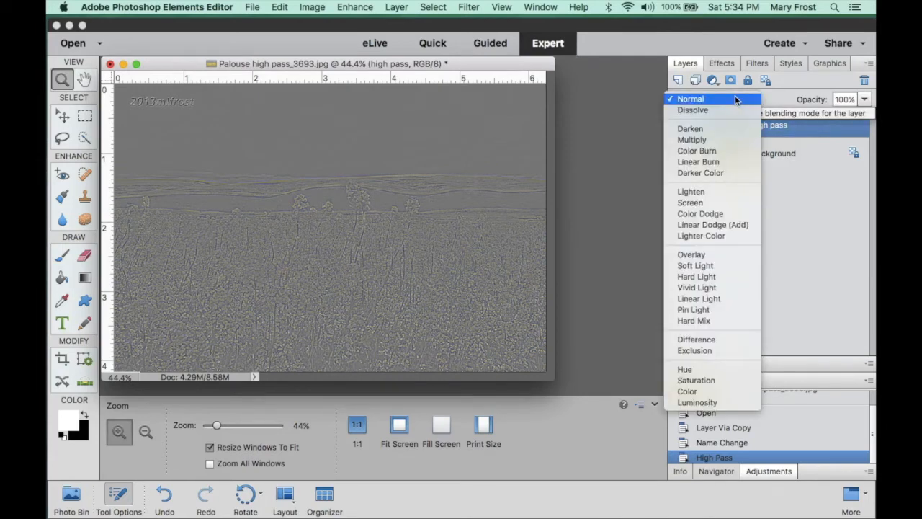
pyautogui.click(702, 255)
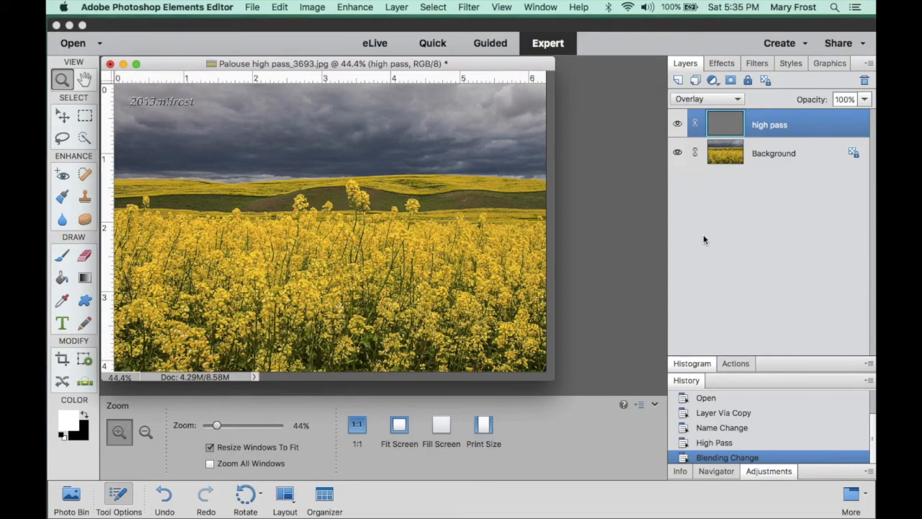
pyautogui.click(677, 124)
pyautogui.click(677, 124)
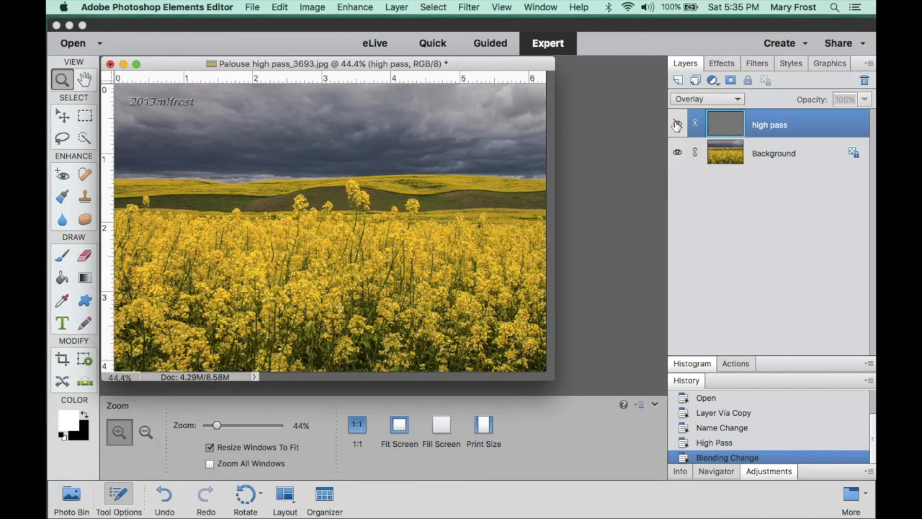
pyautogui.click(677, 125)
pyautogui.click(677, 124)
pyautogui.click(677, 124)
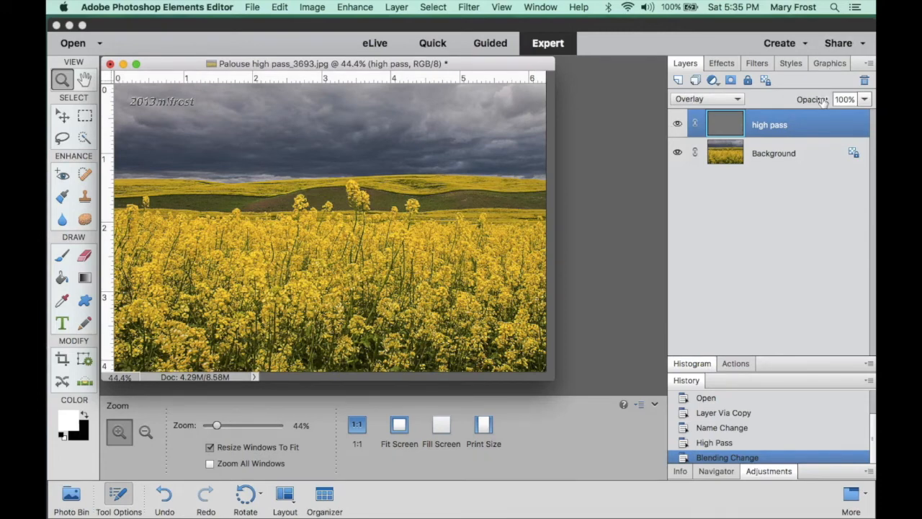
# Step: Try different opacities on the high pass layer, ending at 100%, and compare the image with the layer hidden and shown
pyautogui.moveTo(821, 101); pyautogui.dragTo(852, 101)
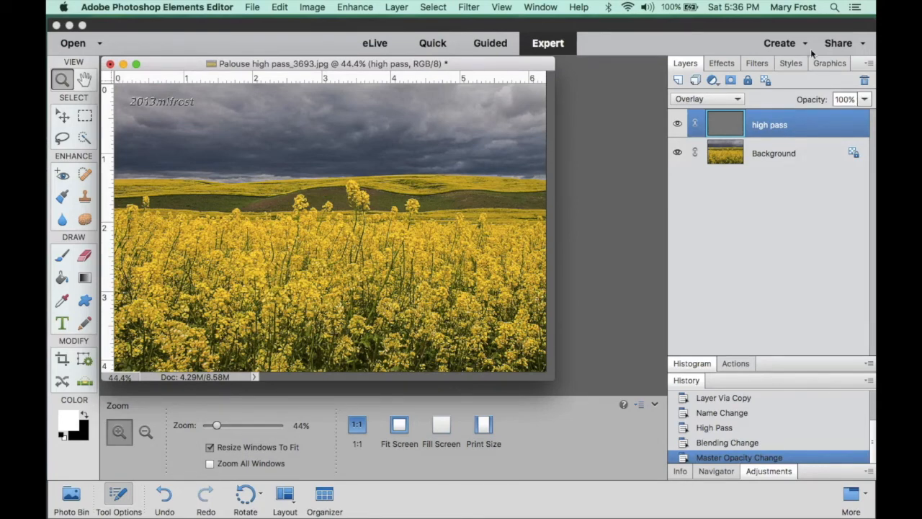
pyautogui.click(677, 125)
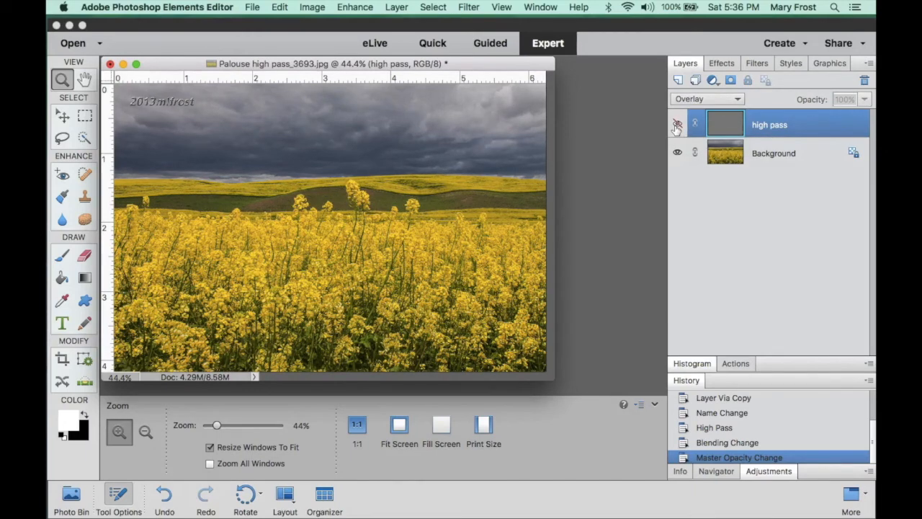
pyautogui.click(677, 125)
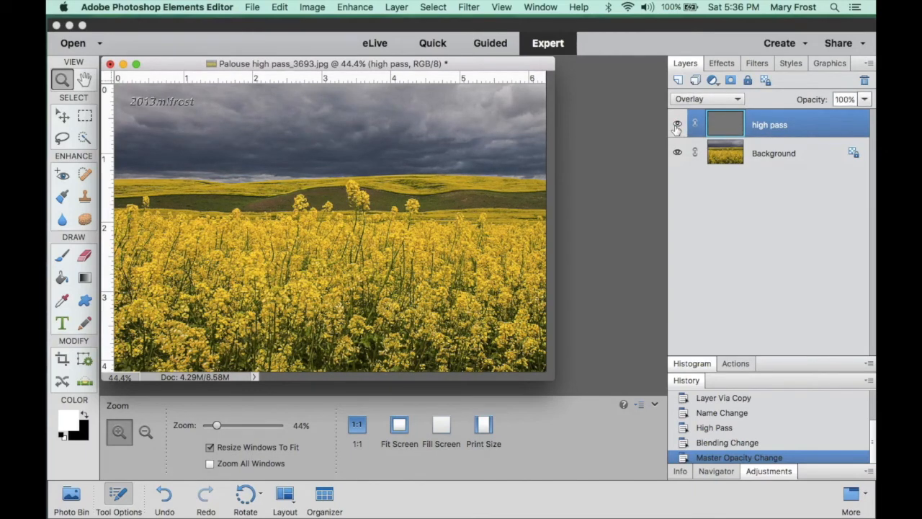
pyautogui.click(677, 126)
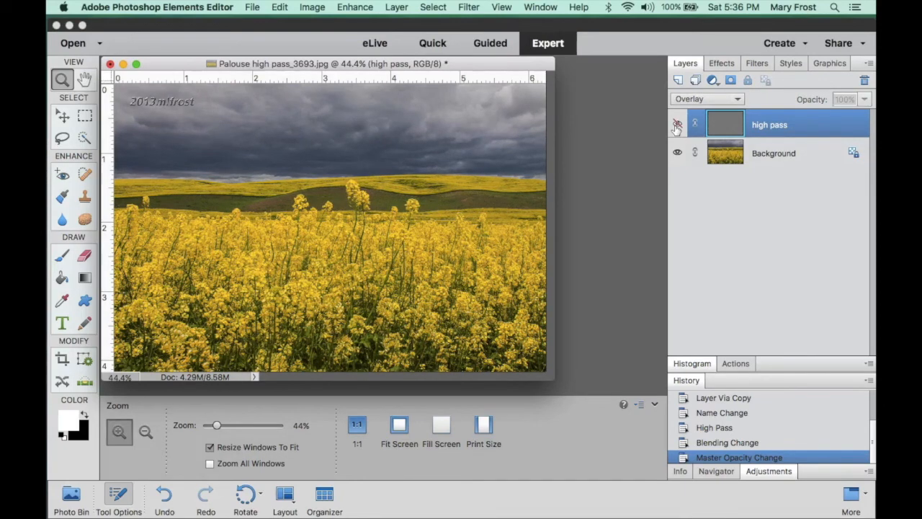
pyautogui.click(677, 126)
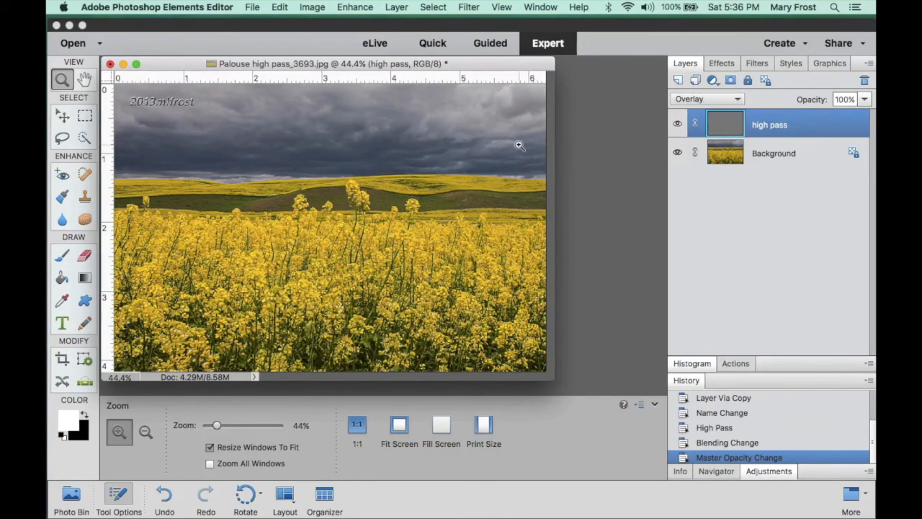
pyautogui.click(678, 126)
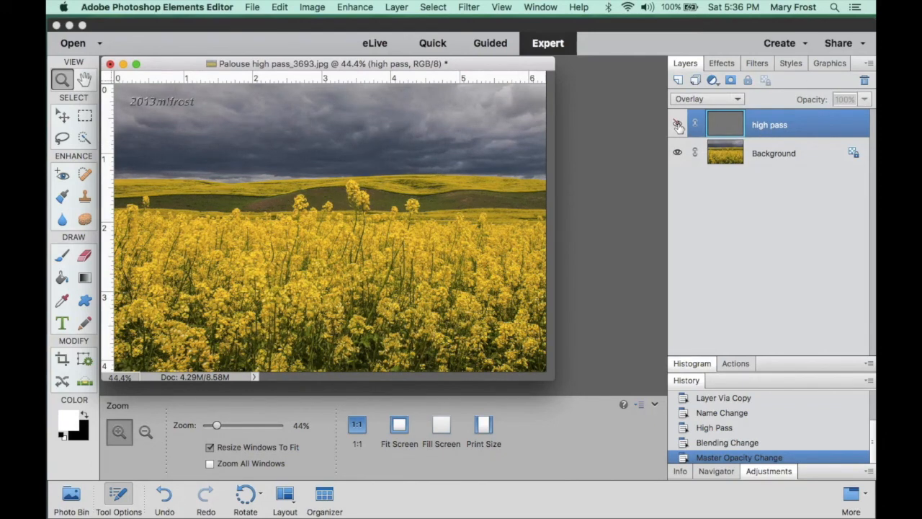
pyautogui.click(678, 126)
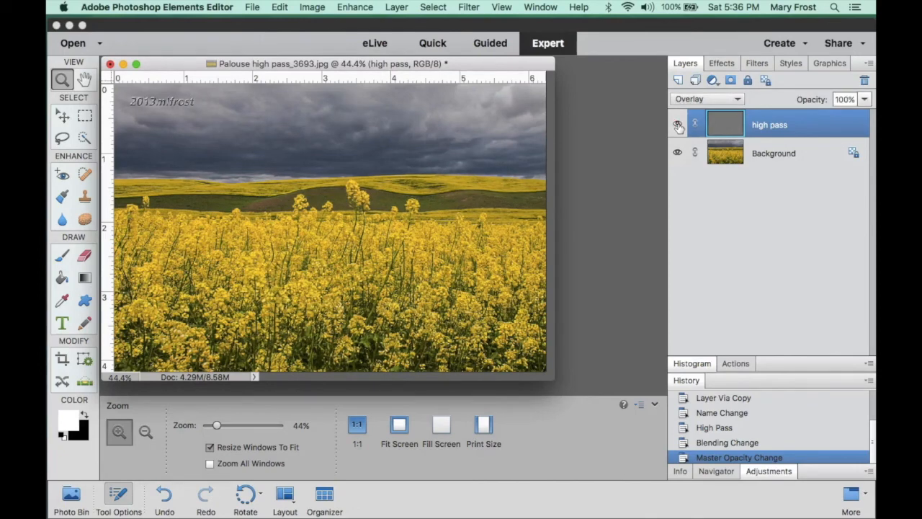